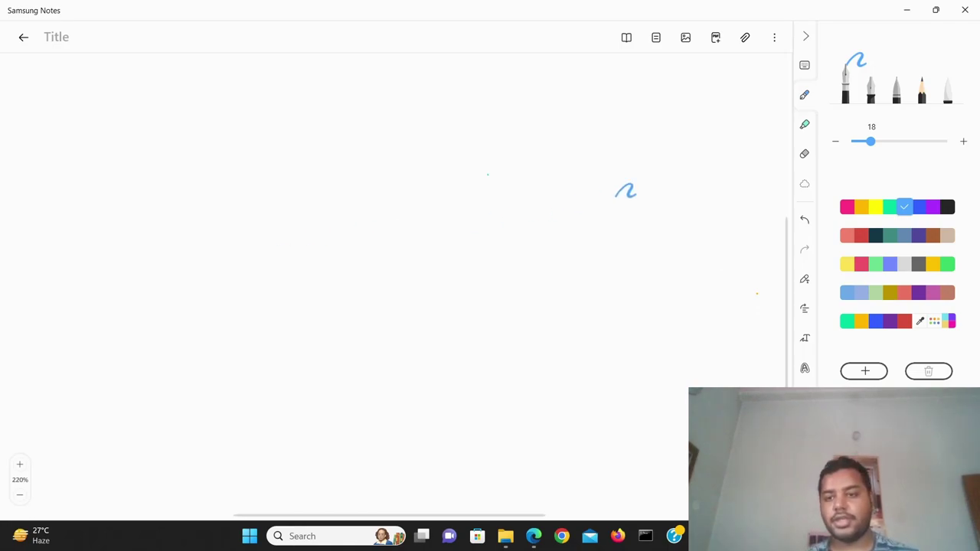
Step: Handwrite the dark blue list: 1) Bivariate Data, 2) Covariance, 3) Correlation Coefficients
{"action": "left_click", "coordinate": [918, 207]}
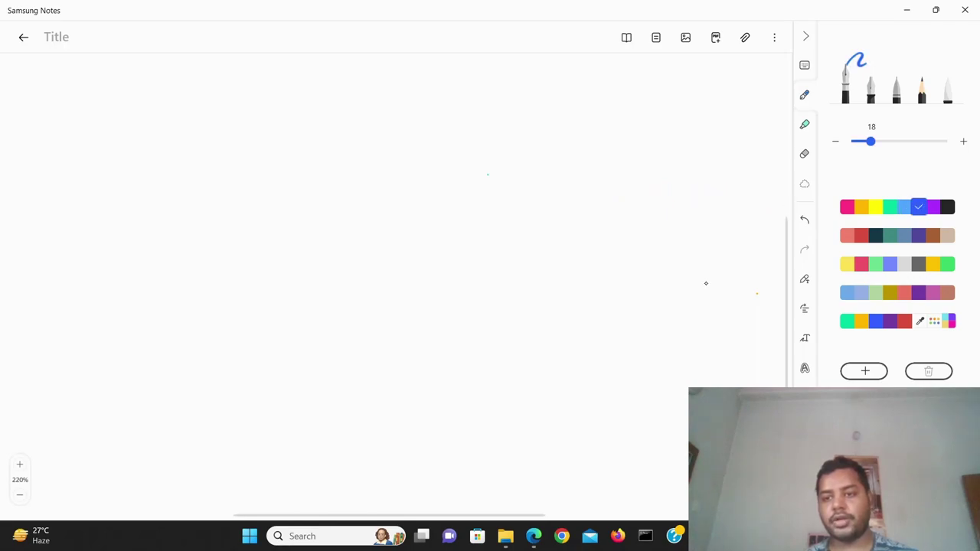
{"action": "mouse_move", "coordinate": [145, 106]}
{"action": "left_mouse_down"}
{"action": "mouse_move", "coordinate": [174, 113]}
{"action": "mouse_move", "coordinate": [171, 121]}
{"action": "mouse_move", "coordinate": [176, 106]}
{"action": "mouse_move", "coordinate": [182, 122]}
{"action": "mouse_move", "coordinate": [326, 117]}
{"action": "left_mouse_up"}
{"action": "mouse_move", "coordinate": [142, 141]}
{"action": "left_mouse_down"}
{"action": "mouse_move", "coordinate": [163, 157]}
{"action": "mouse_move", "coordinate": [284, 156]}
{"action": "left_mouse_up"}
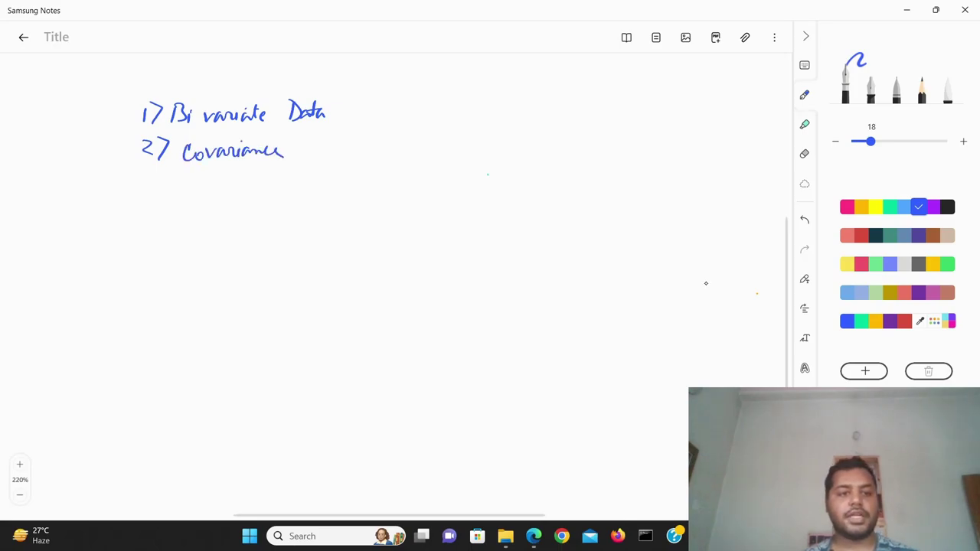
{"action": "mouse_move", "coordinate": [145, 174]}
{"action": "left_mouse_down"}
{"action": "mouse_move", "coordinate": [171, 177]}
{"action": "mouse_move", "coordinate": [156, 207]}
{"action": "left_mouse_up"}
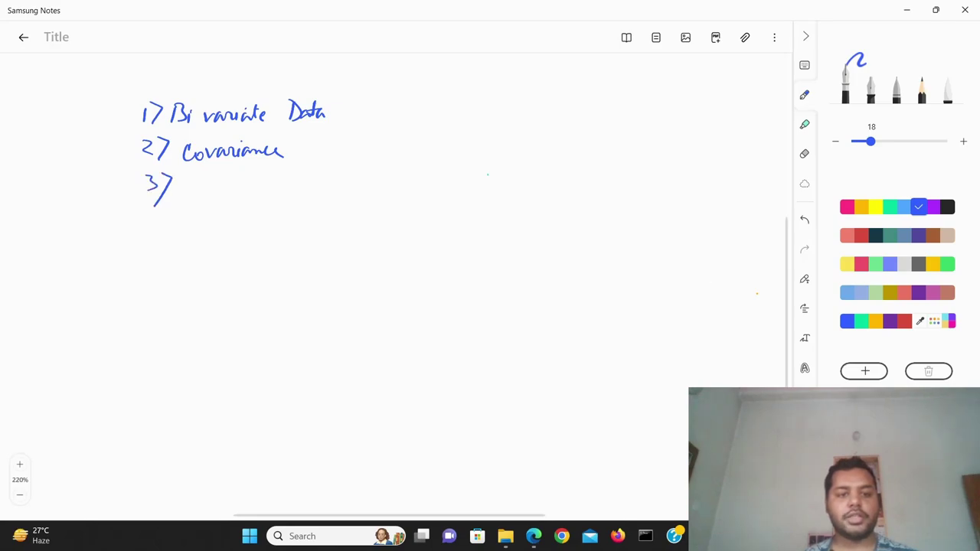
{"action": "mouse_move", "coordinate": [201, 178]}
{"action": "left_mouse_down"}
{"action": "mouse_move", "coordinate": [198, 190]}
{"action": "mouse_move", "coordinate": [242, 181]}
{"action": "mouse_move", "coordinate": [353, 186]}
{"action": "mouse_move", "coordinate": [395, 170]}
{"action": "mouse_move", "coordinate": [401, 180]}
{"action": "left_mouse_up"}
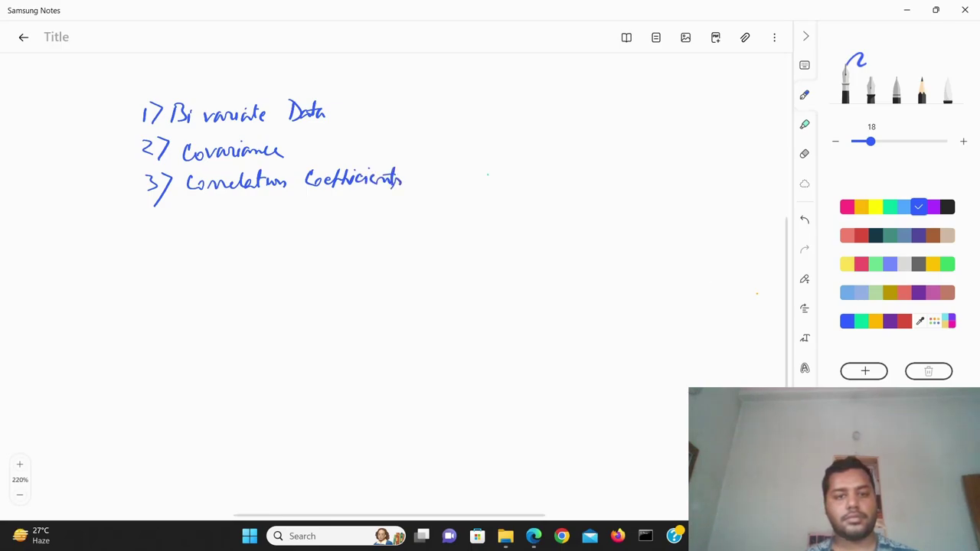
Step: Underline 'Bi variate Data' in orange and draw an arrow to its right
{"action": "left_click", "coordinate": [861, 207]}
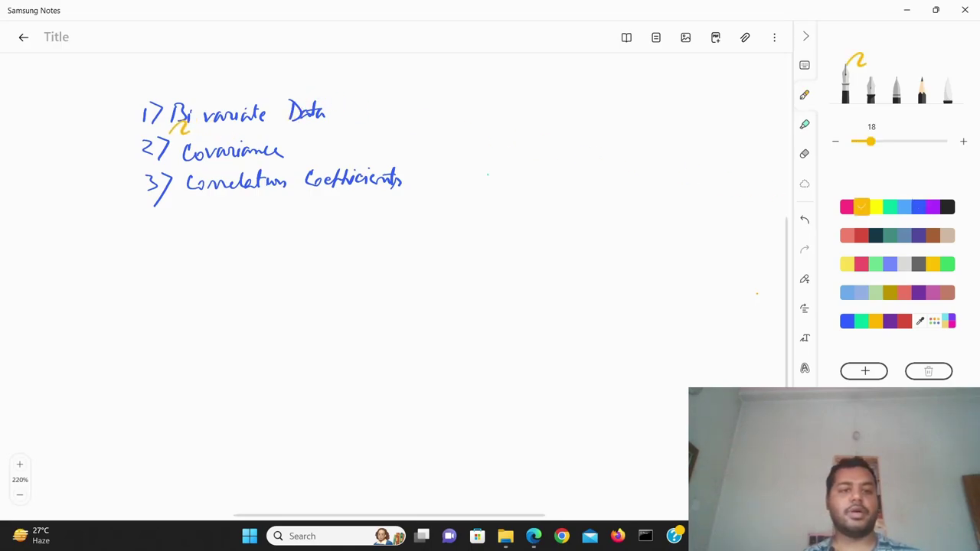
{"action": "mouse_move", "coordinate": [170, 133]}
{"action": "left_mouse_down"}
{"action": "mouse_move", "coordinate": [333, 130]}
{"action": "mouse_move", "coordinate": [414, 115]}
{"action": "left_mouse_up"}
{"action": "mouse_move", "coordinate": [406, 111]}
{"action": "left_mouse_down"}
{"action": "mouse_move", "coordinate": [419, 116]}
{"action": "mouse_move", "coordinate": [405, 128]}
{"action": "left_mouse_up"}
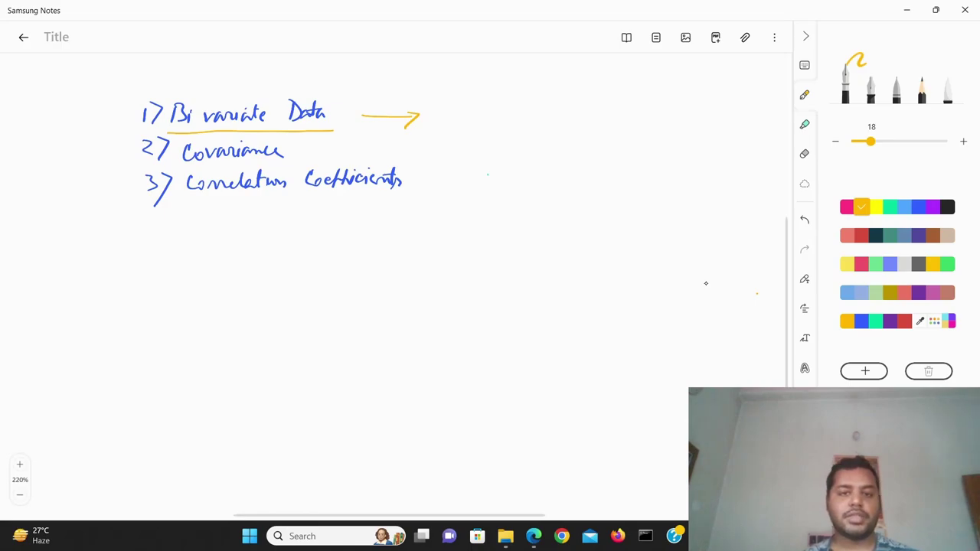
Step: Write 'Person' and 'income' headings, with person numbers 1–4 under Person
{"action": "mouse_move", "coordinate": [475, 95]}
{"action": "left_mouse_down"}
{"action": "mouse_move", "coordinate": [476, 108]}
{"action": "mouse_move", "coordinate": [525, 108]}
{"action": "left_mouse_up"}
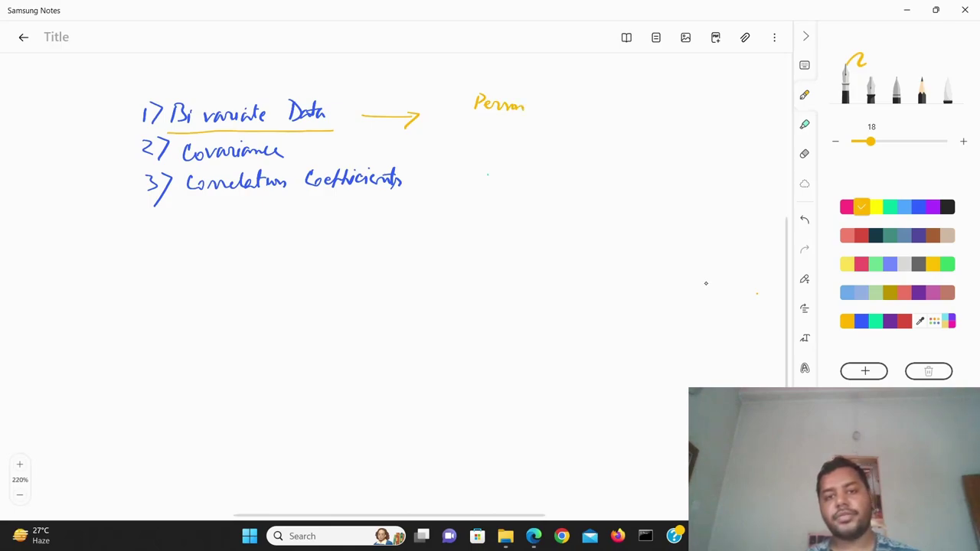
{"action": "left_click_drag", "start_coordinate": [579, 102], "coordinate": [634, 106]}
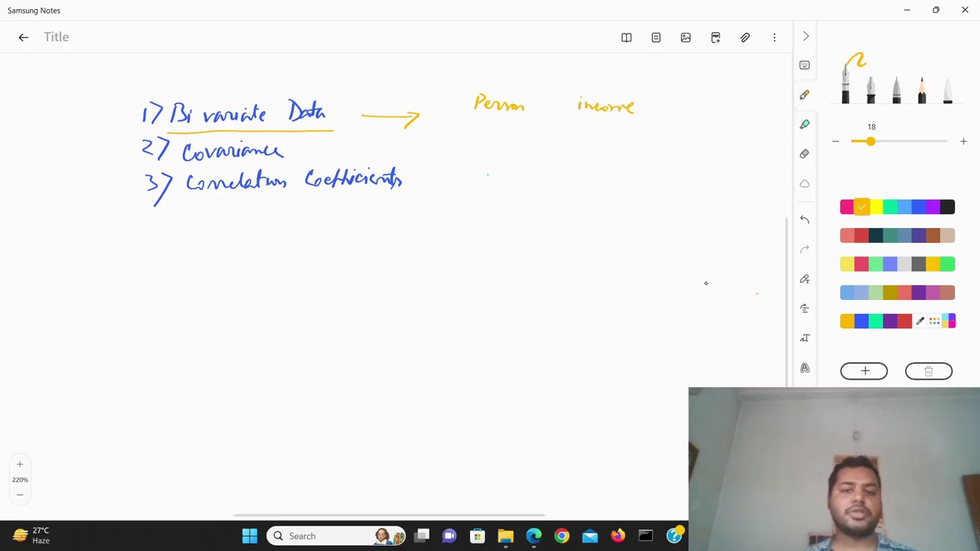
{"action": "left_click_drag", "start_coordinate": [495, 122], "coordinate": [498, 194]}
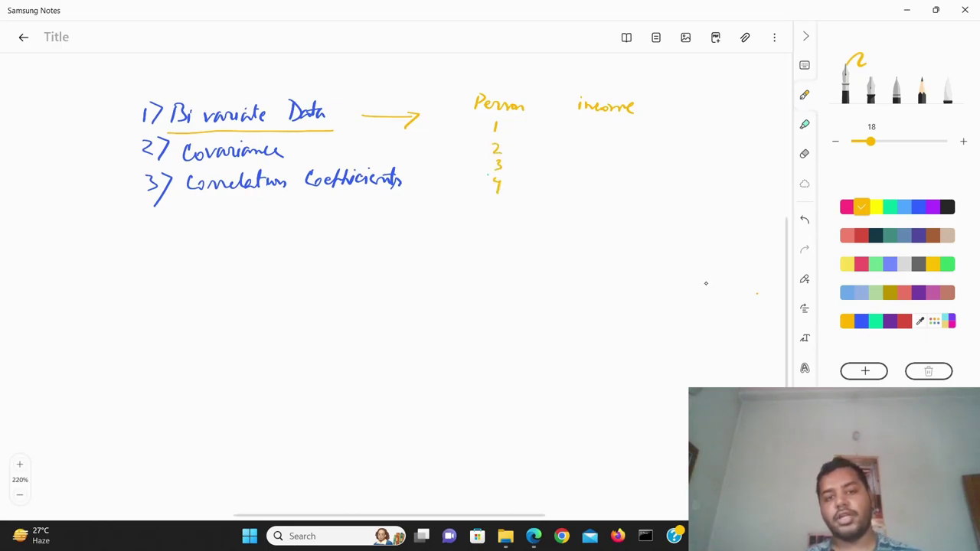
Step: Circle the Person column in green, with an arrow labelled 'Univariate Data'
{"action": "left_click", "coordinate": [889, 207]}
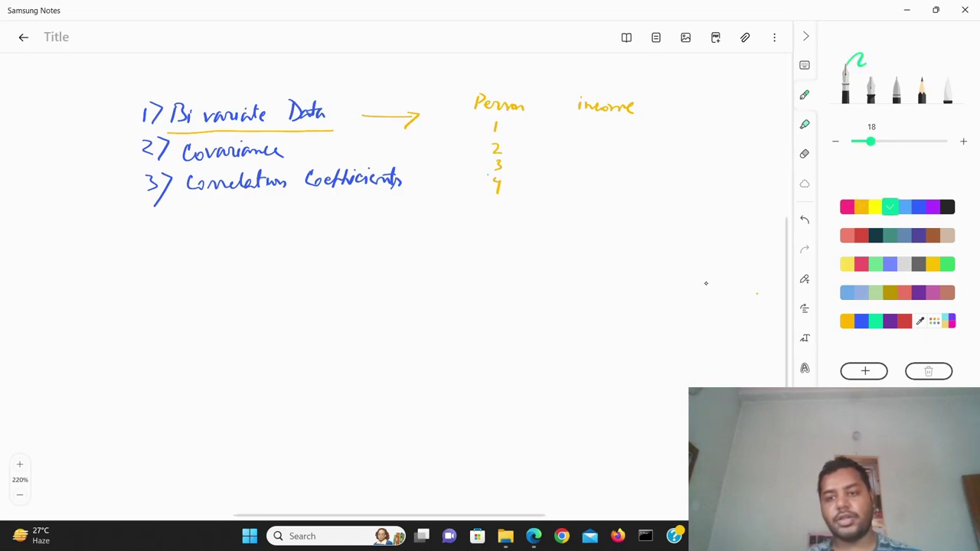
{"action": "mouse_move", "coordinate": [529, 95]}
{"action": "left_mouse_down"}
{"action": "mouse_move", "coordinate": [548, 97]}
{"action": "mouse_move", "coordinate": [485, 194]}
{"action": "mouse_move", "coordinate": [481, 104]}
{"action": "mouse_move", "coordinate": [517, 92]}
{"action": "mouse_move", "coordinate": [525, 107]}
{"action": "left_mouse_up"}
{"action": "key", "text": "ctrl+z"}
{"action": "mouse_move", "coordinate": [511, 212]}
{"action": "left_mouse_down"}
{"action": "mouse_move", "coordinate": [526, 233]}
{"action": "mouse_move", "coordinate": [527, 222]}
{"action": "mouse_move", "coordinate": [574, 230]}
{"action": "left_mouse_up"}
{"action": "mouse_move", "coordinate": [575, 216]}
{"action": "left_mouse_down"}
{"action": "mouse_move", "coordinate": [578, 231]}
{"action": "mouse_move", "coordinate": [591, 231]}
{"action": "left_mouse_up"}
{"action": "mouse_move", "coordinate": [499, 250]}
{"action": "left_mouse_down"}
{"action": "mouse_move", "coordinate": [501, 272]}
{"action": "mouse_move", "coordinate": [548, 270]}
{"action": "left_mouse_up"}
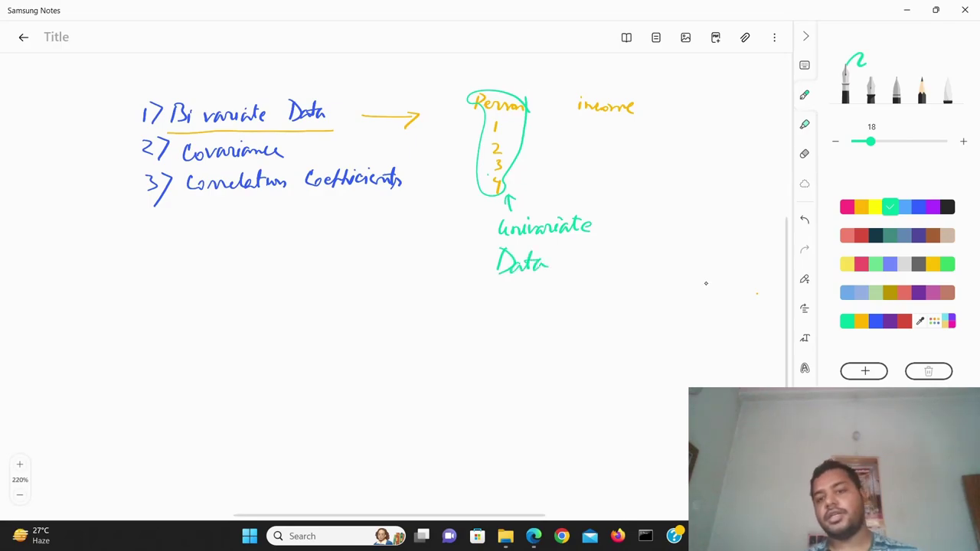
Step: Write incomes 10000, 20000, 30000, 40000 in orange under the income heading
{"action": "left_click", "coordinate": [862, 207]}
{"action": "left_click_drag", "start_coordinate": [617, 109], "coordinate": [588, 134]}
{"action": "key", "text": "ctrl+z"}
{"action": "mouse_move", "coordinate": [597, 127]}
{"action": "left_mouse_down"}
{"action": "mouse_move", "coordinate": [634, 132]}
{"action": "mouse_move", "coordinate": [593, 142]}
{"action": "mouse_move", "coordinate": [634, 151]}
{"action": "left_mouse_up"}
{"action": "mouse_move", "coordinate": [646, 153]}
{"action": "left_mouse_down"}
{"action": "mouse_move", "coordinate": [605, 173]}
{"action": "mouse_move", "coordinate": [646, 169]}
{"action": "left_mouse_up"}
{"action": "mouse_move", "coordinate": [663, 168]}
{"action": "left_mouse_down"}
{"action": "mouse_move", "coordinate": [618, 179]}
{"action": "mouse_move", "coordinate": [673, 188]}
{"action": "left_mouse_up"}
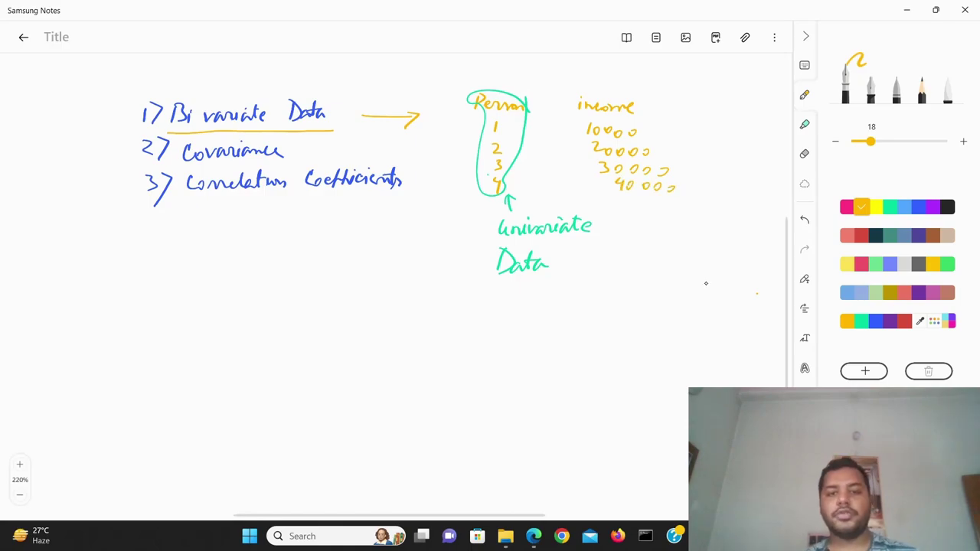
Step: Circle the income column in green, with an arrow to it from Univariate Data
{"action": "left_click", "coordinate": [889, 207]}
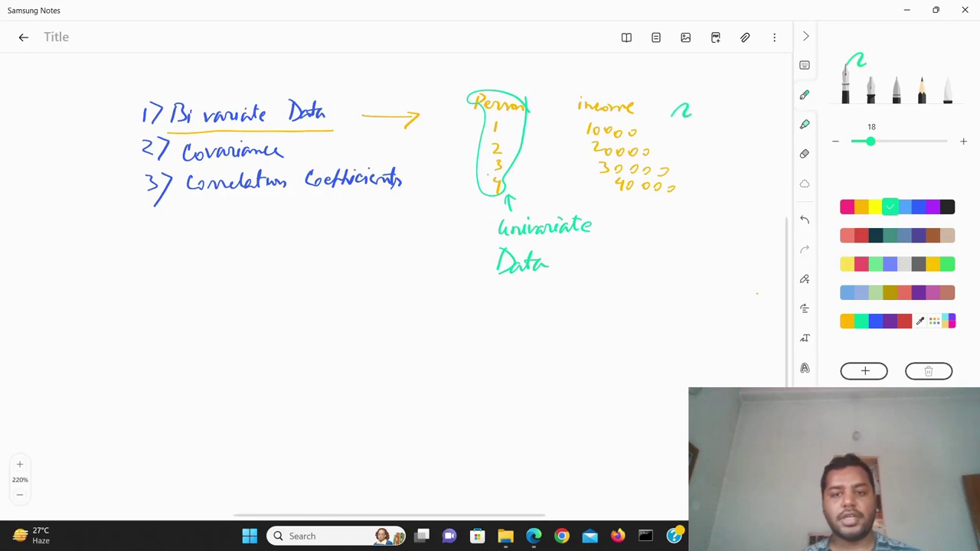
{"action": "mouse_move", "coordinate": [649, 100]}
{"action": "left_mouse_down"}
{"action": "mouse_move", "coordinate": [674, 184]}
{"action": "mouse_move", "coordinate": [605, 202]}
{"action": "mouse_move", "coordinate": [577, 116]}
{"action": "mouse_move", "coordinate": [631, 89]}
{"action": "mouse_move", "coordinate": [657, 113]}
{"action": "left_mouse_up"}
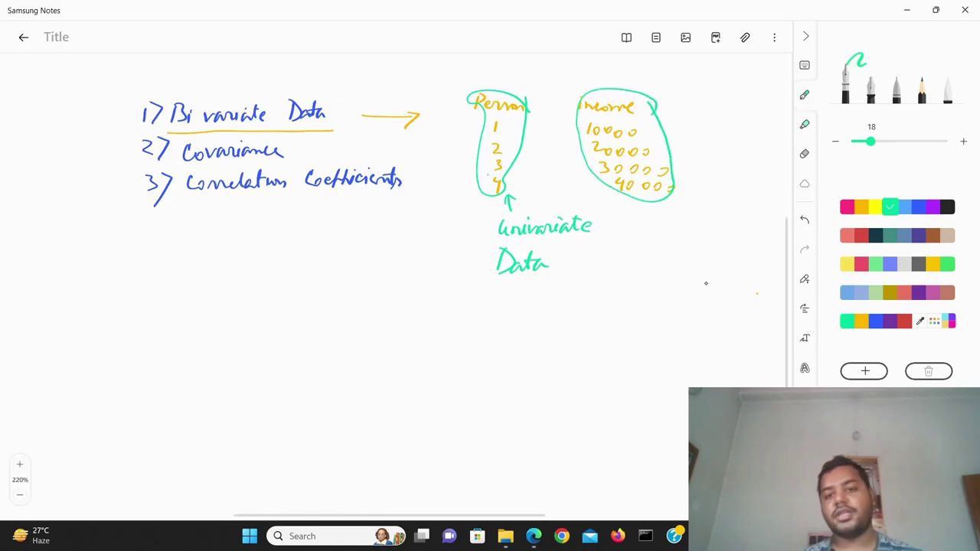
{"action": "left_click_drag", "start_coordinate": [585, 241], "coordinate": [633, 221]}
{"action": "left_click_drag", "start_coordinate": [619, 219], "coordinate": [631, 231]}
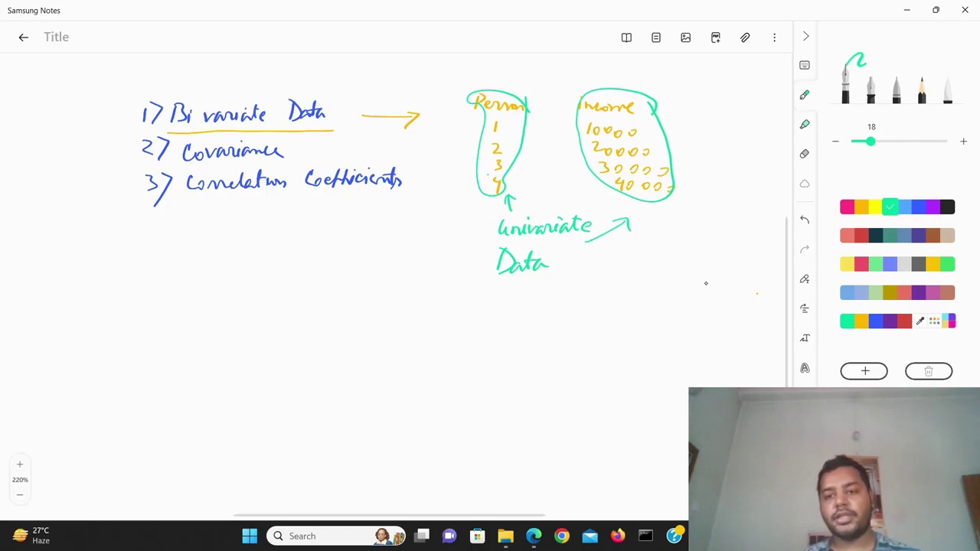
Step: Draw an orange double arrow linking the Person and income columns, labelled 'Bivariate Data'
{"action": "left_click", "coordinate": [862, 207]}
{"action": "mouse_move", "coordinate": [530, 142]}
{"action": "left_mouse_down"}
{"action": "mouse_move", "coordinate": [572, 140]}
{"action": "mouse_move", "coordinate": [533, 153]}
{"action": "left_mouse_up"}
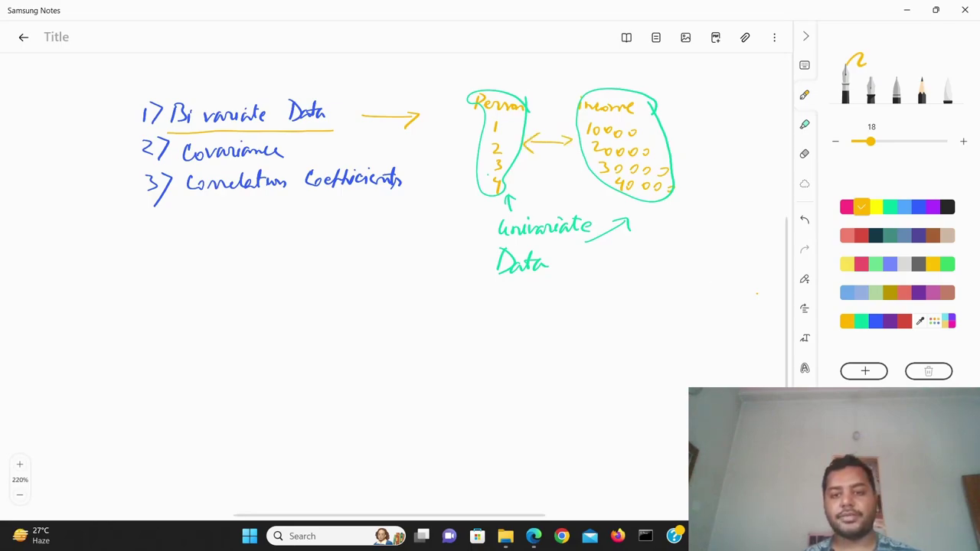
{"action": "left_click_drag", "start_coordinate": [562, 180], "coordinate": [560, 277]}
{"action": "left_click_drag", "start_coordinate": [554, 182], "coordinate": [572, 184]}
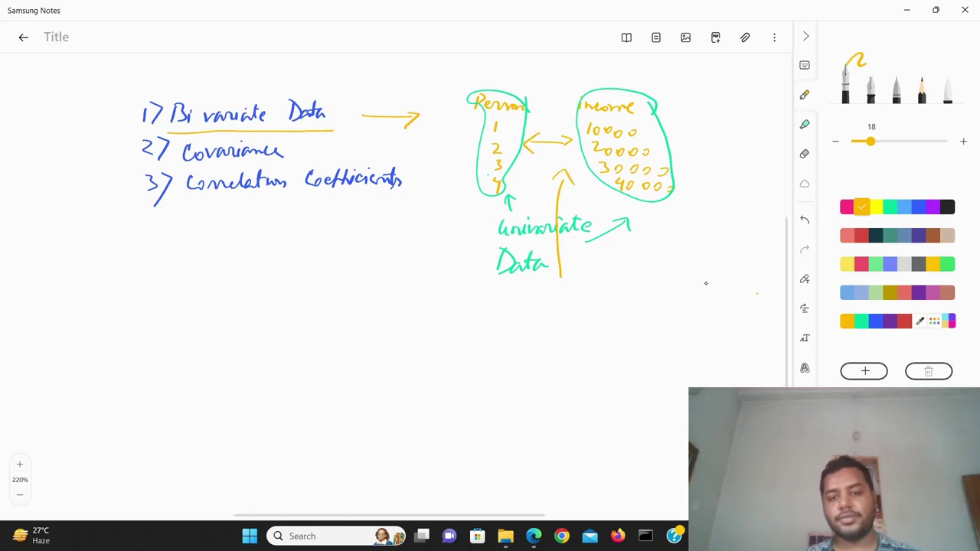
{"action": "mouse_move", "coordinate": [540, 282]}
{"action": "left_mouse_down"}
{"action": "mouse_move", "coordinate": [541, 303]}
{"action": "mouse_move", "coordinate": [601, 300]}
{"action": "left_mouse_up"}
{"action": "mouse_move", "coordinate": [607, 283]}
{"action": "left_mouse_down"}
{"action": "mouse_move", "coordinate": [606, 300]}
{"action": "mouse_move", "coordinate": [638, 302]}
{"action": "left_mouse_up"}
{"action": "mouse_move", "coordinate": [640, 279]}
{"action": "left_mouse_down"}
{"action": "mouse_move", "coordinate": [642, 300]}
{"action": "mouse_move", "coordinate": [682, 298]}
{"action": "left_mouse_up"}
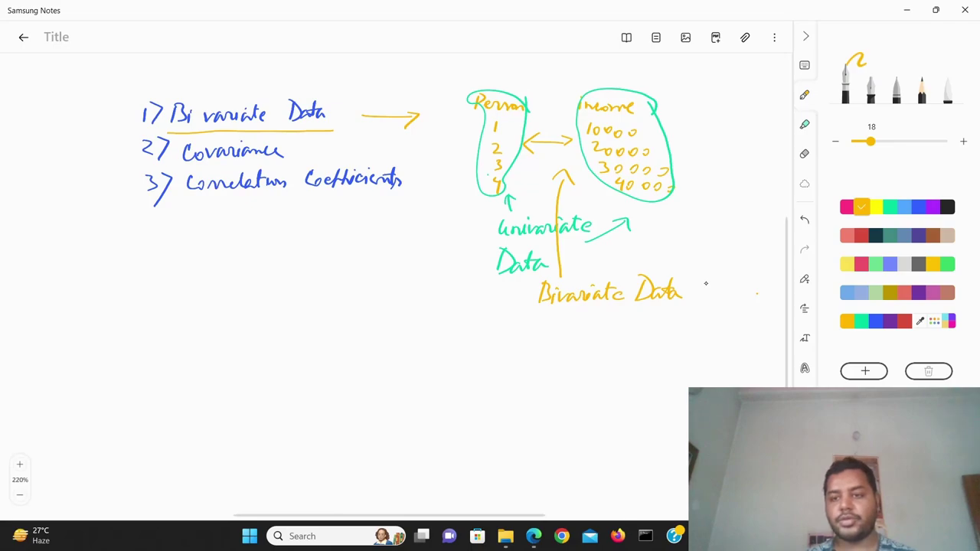
{"action": "left_click", "coordinate": [889, 207]}
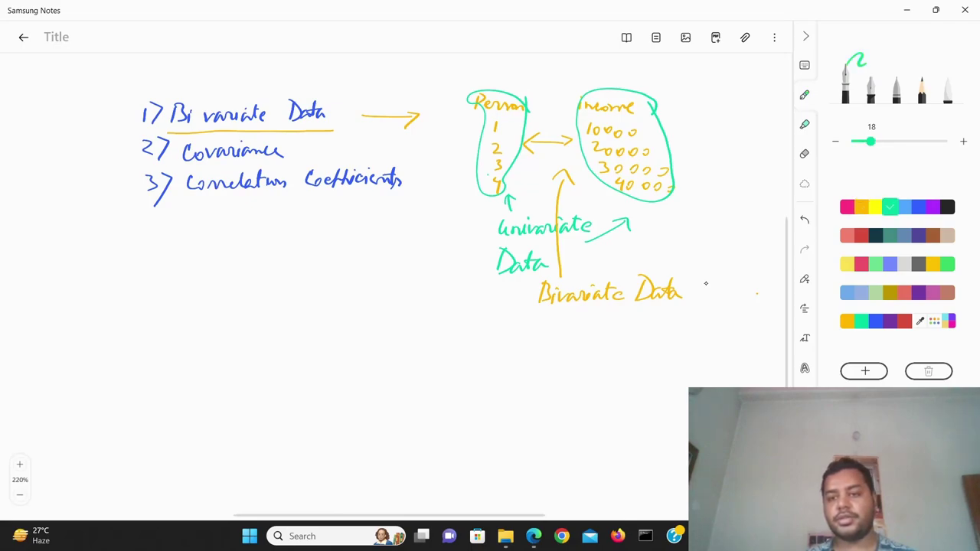
Step: Write blue 'experience' and 'income' headings and list experience values 2 to 6
{"action": "left_click", "coordinate": [918, 206]}
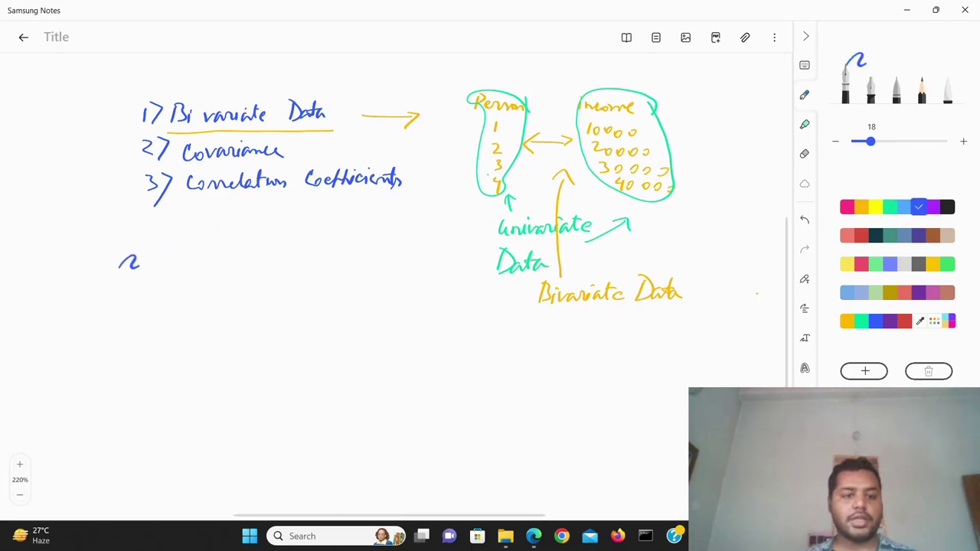
{"action": "mouse_move", "coordinate": [107, 270]}
{"action": "left_mouse_down"}
{"action": "mouse_move", "coordinate": [106, 282]}
{"action": "mouse_move", "coordinate": [170, 271]}
{"action": "left_mouse_up"}
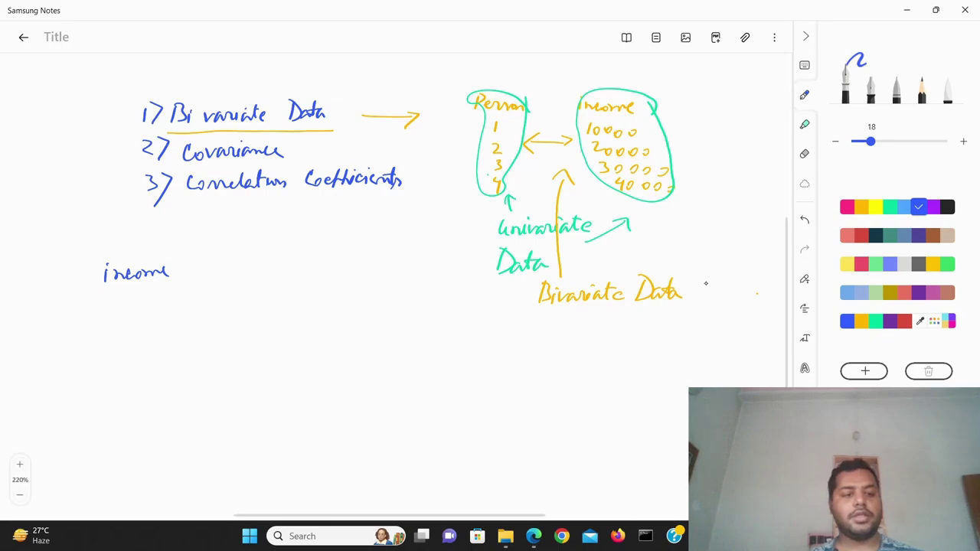
{"action": "left_click_drag", "start_coordinate": [10, 280], "coordinate": [80, 280]}
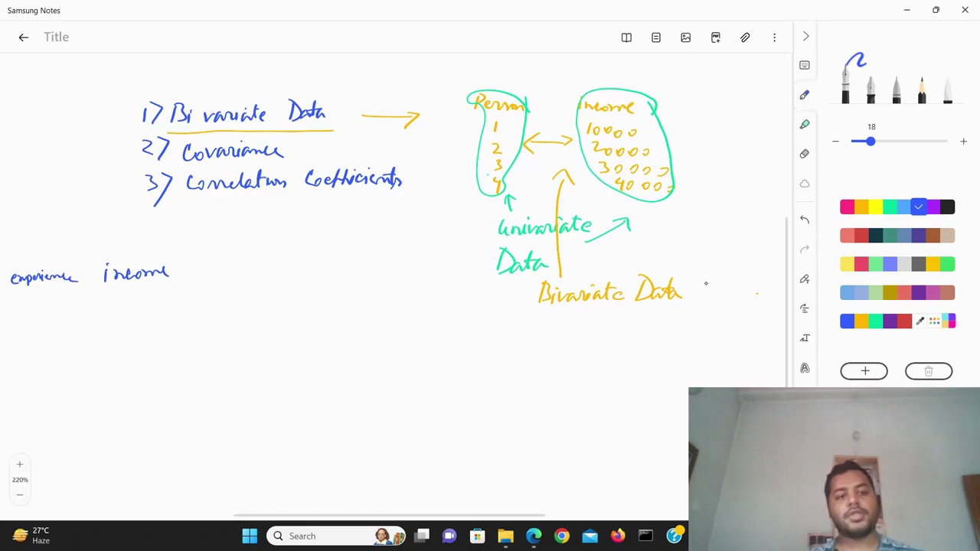
{"action": "left_click_drag", "start_coordinate": [28, 299], "coordinate": [44, 414]}
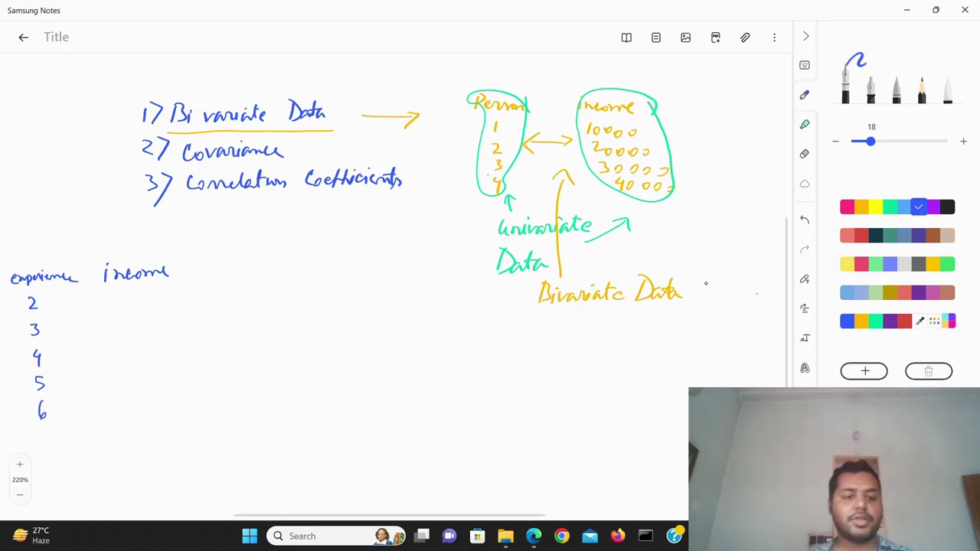
Step: Write incomes 20000, 30000, 30000, 60000 and 70000 beside the experience values
{"action": "left_click_drag", "start_coordinate": [120, 296], "coordinate": [130, 304]}
{"action": "left_click_drag", "start_coordinate": [134, 298], "coordinate": [169, 299]}
{"action": "mouse_move", "coordinate": [127, 316]}
{"action": "left_mouse_down"}
{"action": "mouse_move", "coordinate": [133, 331]}
{"action": "mouse_move", "coordinate": [172, 319]}
{"action": "left_mouse_up"}
{"action": "left_click_drag", "start_coordinate": [185, 318], "coordinate": [185, 320]}
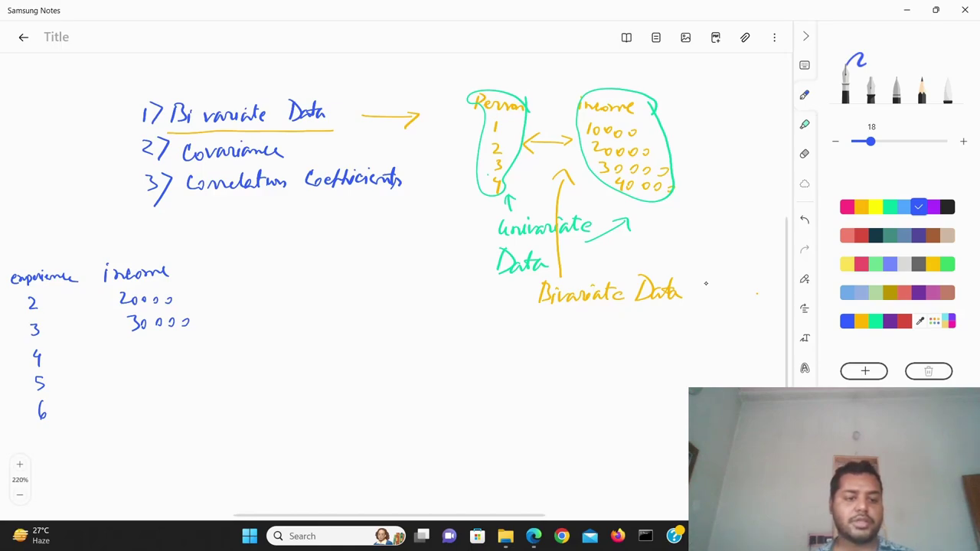
{"action": "mouse_move", "coordinate": [127, 349]}
{"action": "left_mouse_down"}
{"action": "mouse_move", "coordinate": [138, 351]}
{"action": "mouse_move", "coordinate": [131, 364]}
{"action": "mouse_move", "coordinate": [143, 353]}
{"action": "mouse_move", "coordinate": [191, 354]}
{"action": "left_mouse_up"}
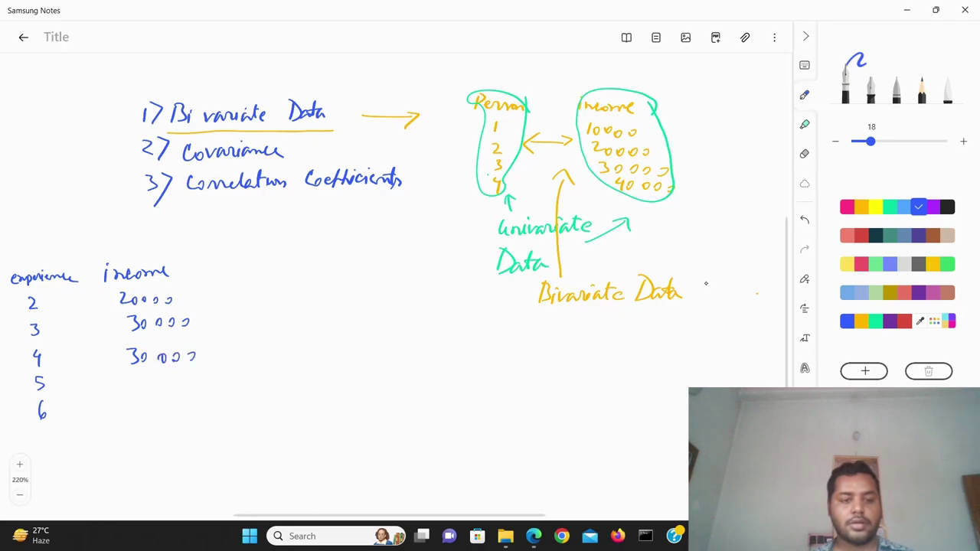
{"action": "left_click_drag", "start_coordinate": [137, 375], "coordinate": [134, 392]}
{"action": "left_click_drag", "start_coordinate": [147, 386], "coordinate": [148, 381]}
{"action": "left_click_drag", "start_coordinate": [168, 383], "coordinate": [168, 383]}
{"action": "left_click_drag", "start_coordinate": [185, 381], "coordinate": [198, 379]}
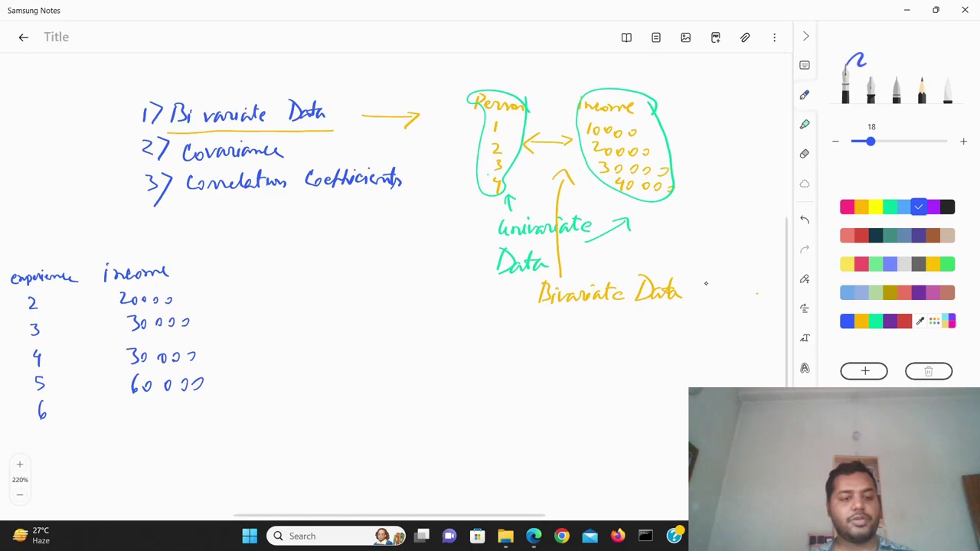
{"action": "mouse_move", "coordinate": [127, 408]}
{"action": "left_mouse_down"}
{"action": "mouse_move", "coordinate": [133, 419]}
{"action": "mouse_move", "coordinate": [165, 414]}
{"action": "left_mouse_up"}
{"action": "left_click_drag", "start_coordinate": [179, 418], "coordinate": [184, 413]}
{"action": "left_click_drag", "start_coordinate": [201, 413], "coordinate": [194, 419]}
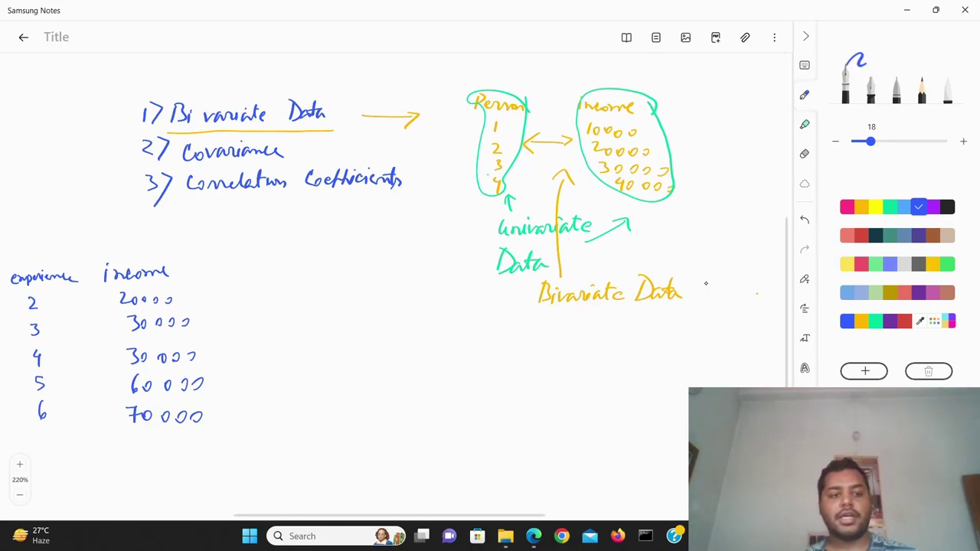
Step: Add downward arrows by both columns, underline the headings, and label them x and Y
{"action": "mouse_move", "coordinate": [67, 303]}
{"action": "left_mouse_down"}
{"action": "mouse_move", "coordinate": [68, 330]}
{"action": "mouse_move", "coordinate": [75, 321]}
{"action": "left_mouse_up"}
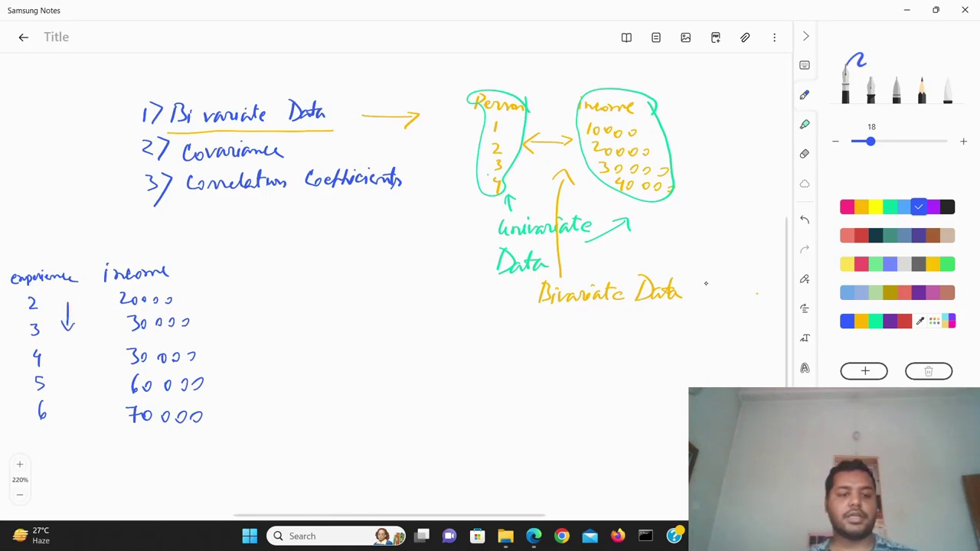
{"action": "mouse_move", "coordinate": [215, 296]}
{"action": "left_mouse_down"}
{"action": "mouse_move", "coordinate": [215, 321]}
{"action": "mouse_move", "coordinate": [224, 314]}
{"action": "left_mouse_up"}
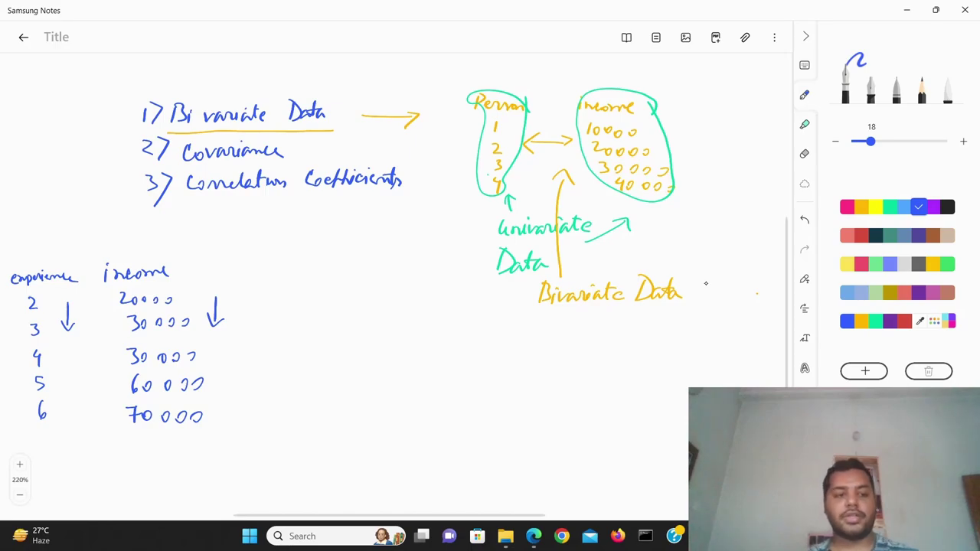
{"action": "left_click_drag", "start_coordinate": [9, 289], "coordinate": [190, 283]}
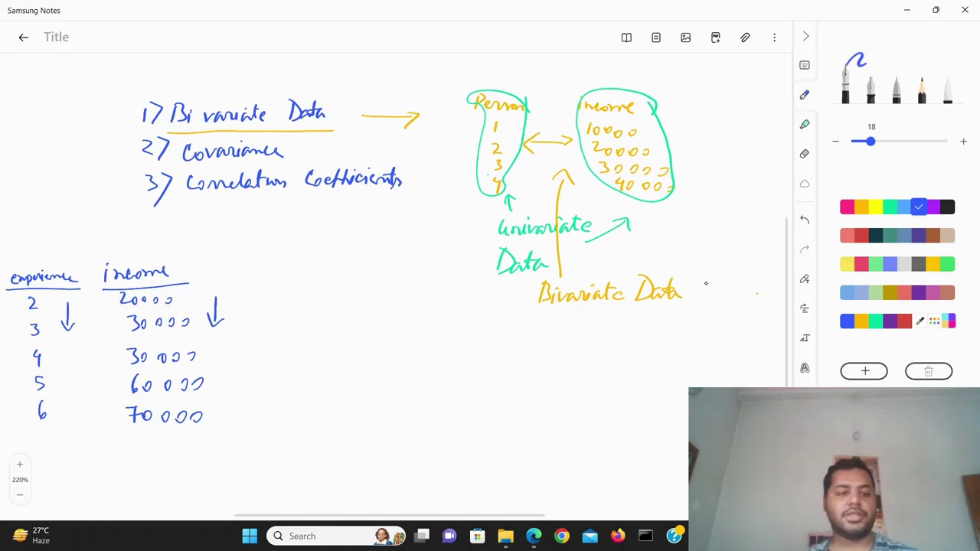
{"action": "left_click_drag", "start_coordinate": [37, 248], "coordinate": [49, 260]}
{"action": "left_click_drag", "start_coordinate": [139, 239], "coordinate": [151, 242]}
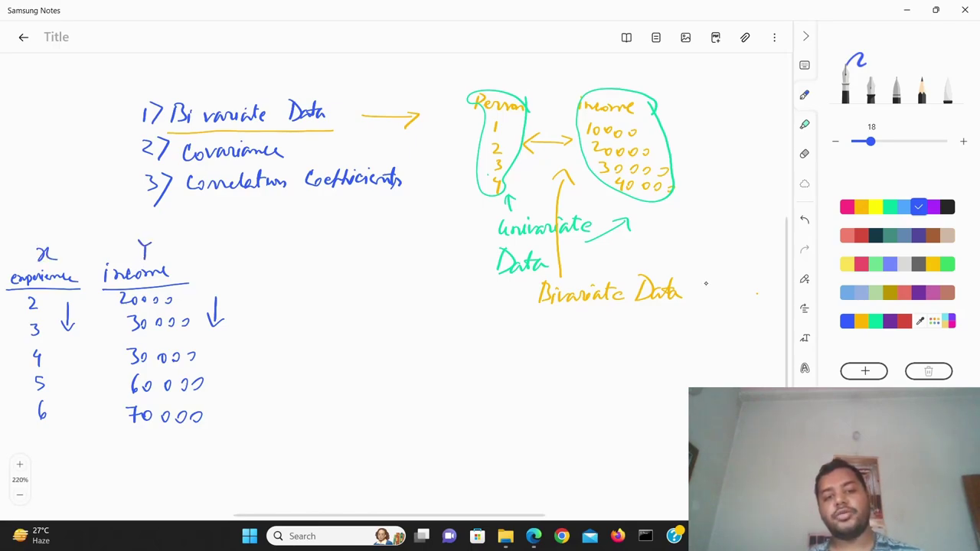
Step: Start the deviation product beside the table, writing (xi − x̄)(yi
{"action": "mouse_move", "coordinate": [317, 301]}
{"action": "left_mouse_down"}
{"action": "mouse_move", "coordinate": [314, 324]}
{"action": "mouse_move", "coordinate": [323, 318]}
{"action": "left_mouse_up"}
{"action": "mouse_move", "coordinate": [330, 308]}
{"action": "left_mouse_down"}
{"action": "mouse_move", "coordinate": [322, 319]}
{"action": "mouse_move", "coordinate": [337, 325]}
{"action": "mouse_move", "coordinate": [356, 311]}
{"action": "mouse_move", "coordinate": [372, 319]}
{"action": "left_mouse_up"}
{"action": "mouse_move", "coordinate": [374, 308]}
{"action": "left_mouse_down"}
{"action": "mouse_move", "coordinate": [364, 319]}
{"action": "mouse_move", "coordinate": [392, 320]}
{"action": "left_mouse_up"}
{"action": "left_click_drag", "start_coordinate": [404, 305], "coordinate": [406, 321]}
{"action": "mouse_move", "coordinate": [415, 311]}
{"action": "left_mouse_down"}
{"action": "mouse_move", "coordinate": [414, 320]}
{"action": "mouse_move", "coordinate": [445, 310]}
{"action": "left_mouse_up"}
Step: Finish (yi − ȳ), add Σ from i=1 to N, and divide the sum by N
{"action": "mouse_move", "coordinate": [449, 301]}
{"action": "left_mouse_down"}
{"action": "mouse_move", "coordinate": [444, 318]}
{"action": "mouse_move", "coordinate": [445, 298]}
{"action": "mouse_move", "coordinate": [451, 314]}
{"action": "left_mouse_up"}
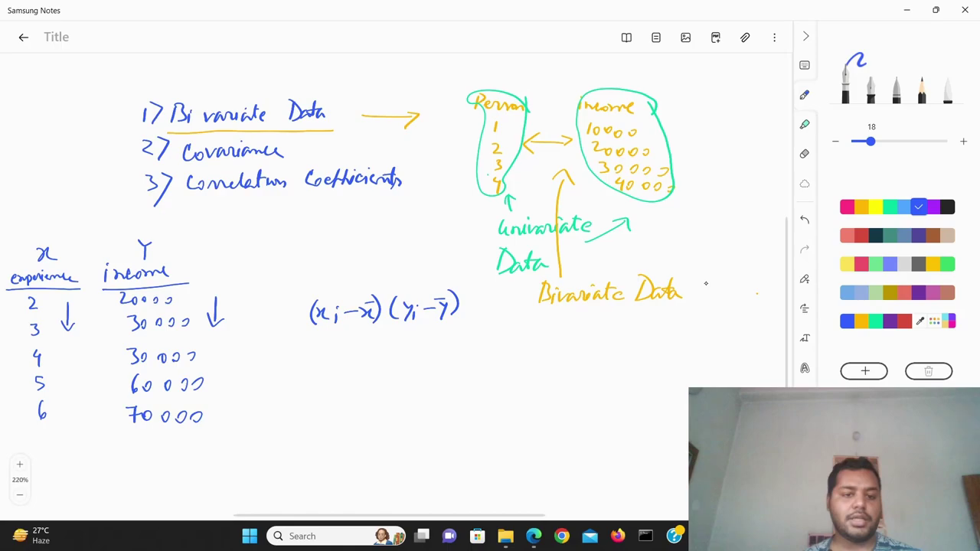
{"action": "mouse_move", "coordinate": [295, 289]}
{"action": "left_mouse_down"}
{"action": "mouse_move", "coordinate": [274, 290]}
{"action": "mouse_move", "coordinate": [295, 329]}
{"action": "mouse_move", "coordinate": [273, 347]}
{"action": "mouse_move", "coordinate": [296, 348]}
{"action": "left_mouse_up"}
{"action": "left_click_drag", "start_coordinate": [282, 283], "coordinate": [298, 272]}
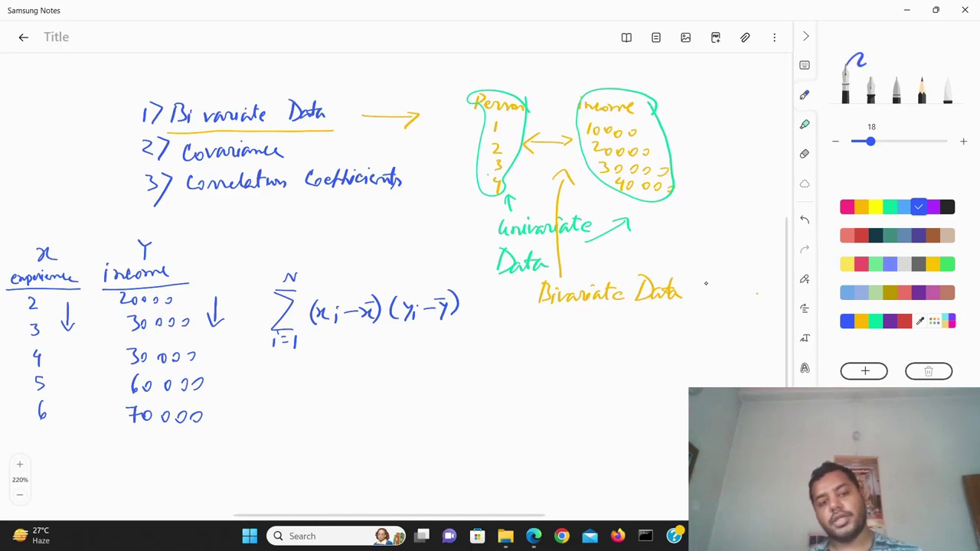
{"action": "left_click_drag", "start_coordinate": [265, 356], "coordinate": [467, 349]}
{"action": "mouse_move", "coordinate": [356, 381]}
{"action": "left_mouse_down"}
{"action": "mouse_move", "coordinate": [375, 381]}
{"action": "mouse_move", "coordinate": [378, 360]}
{"action": "left_mouse_up"}
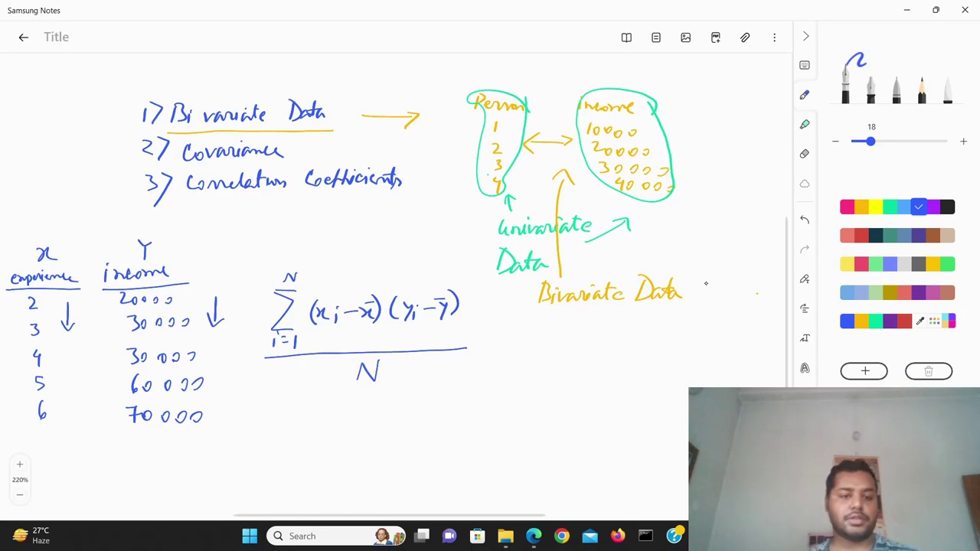
Step: Enclose the whole fraction in a square-root sign, extending the fraction line left
{"action": "left_click_drag", "start_coordinate": [240, 327], "coordinate": [244, 346]}
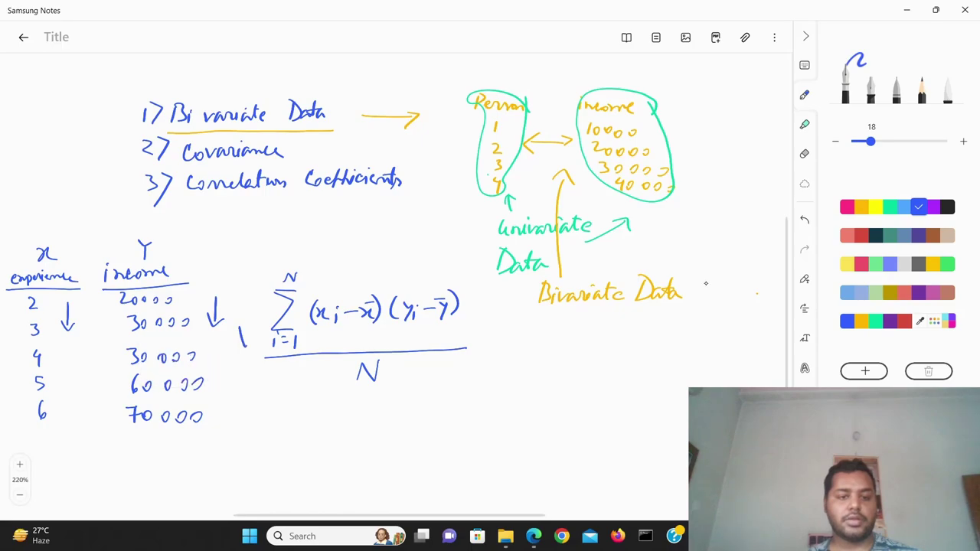
{"action": "left_click_drag", "start_coordinate": [253, 277], "coordinate": [244, 350]}
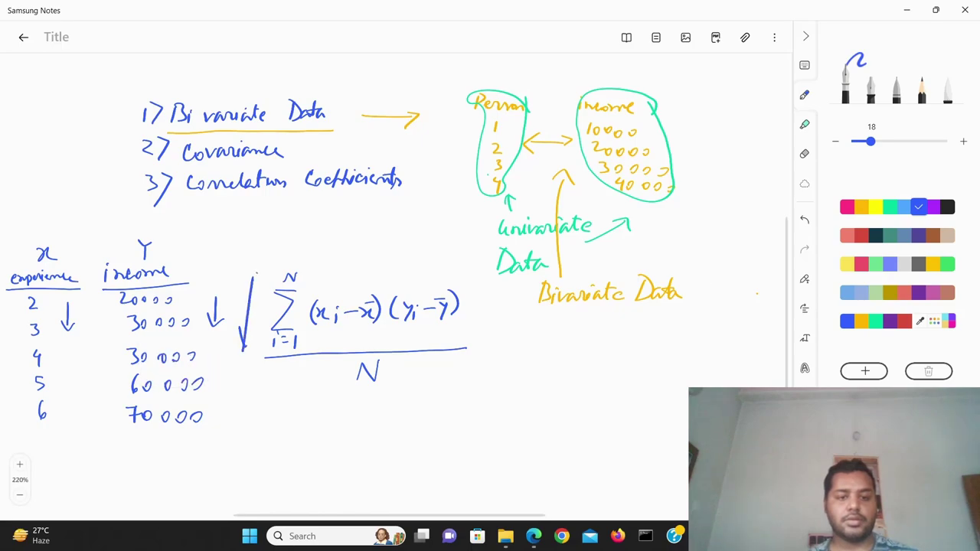
{"action": "left_click_drag", "start_coordinate": [255, 271], "coordinate": [468, 268]}
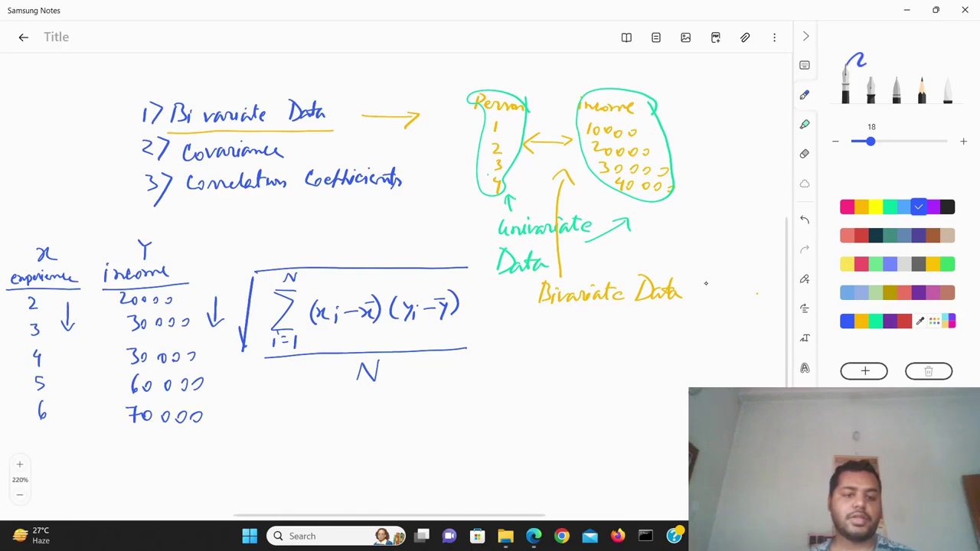
{"action": "left_click_drag", "start_coordinate": [232, 361], "coordinate": [268, 358]}
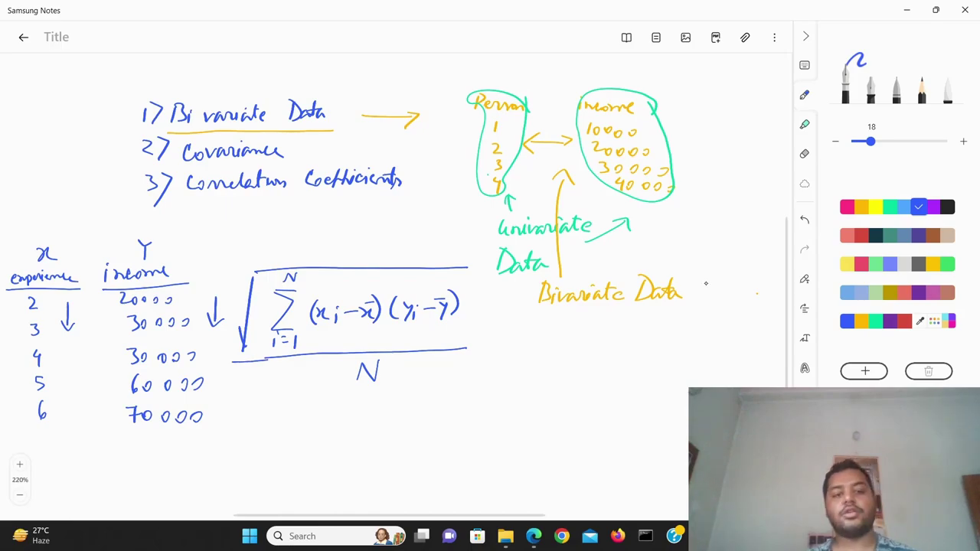